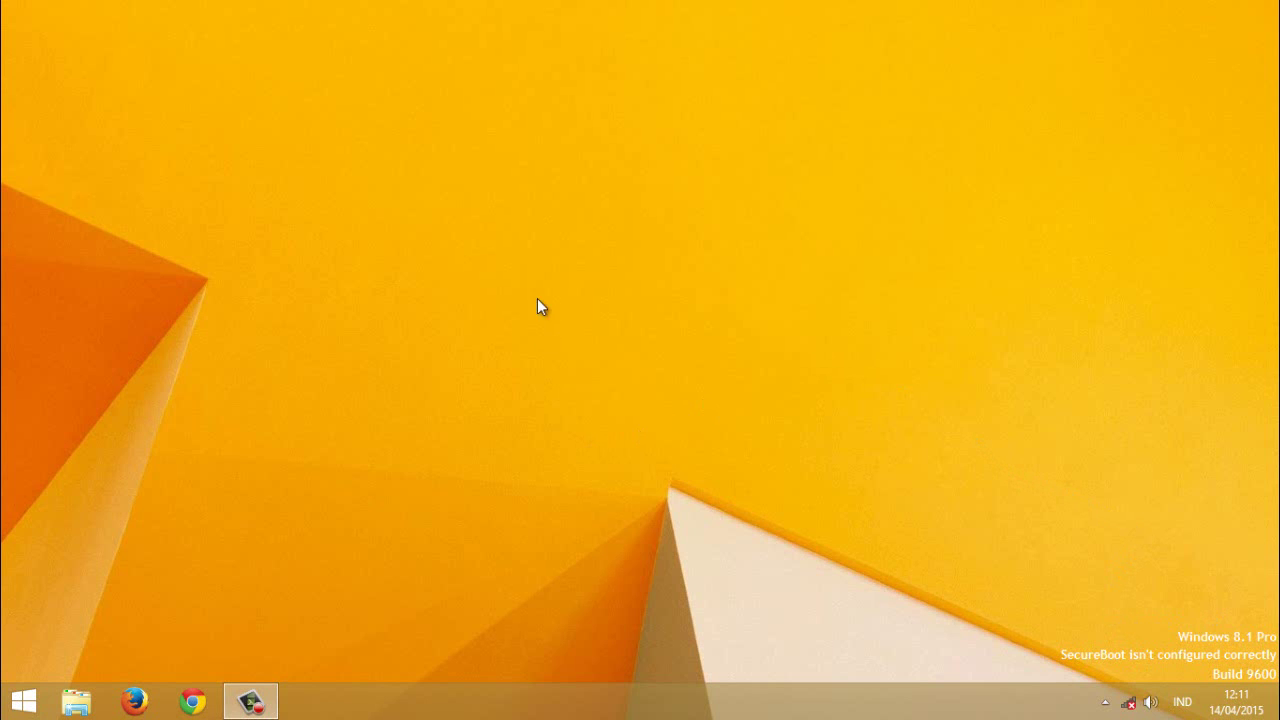
Bring up the Start screen and move to the Adobe Photoshop CS4 tile
click(20, 700)
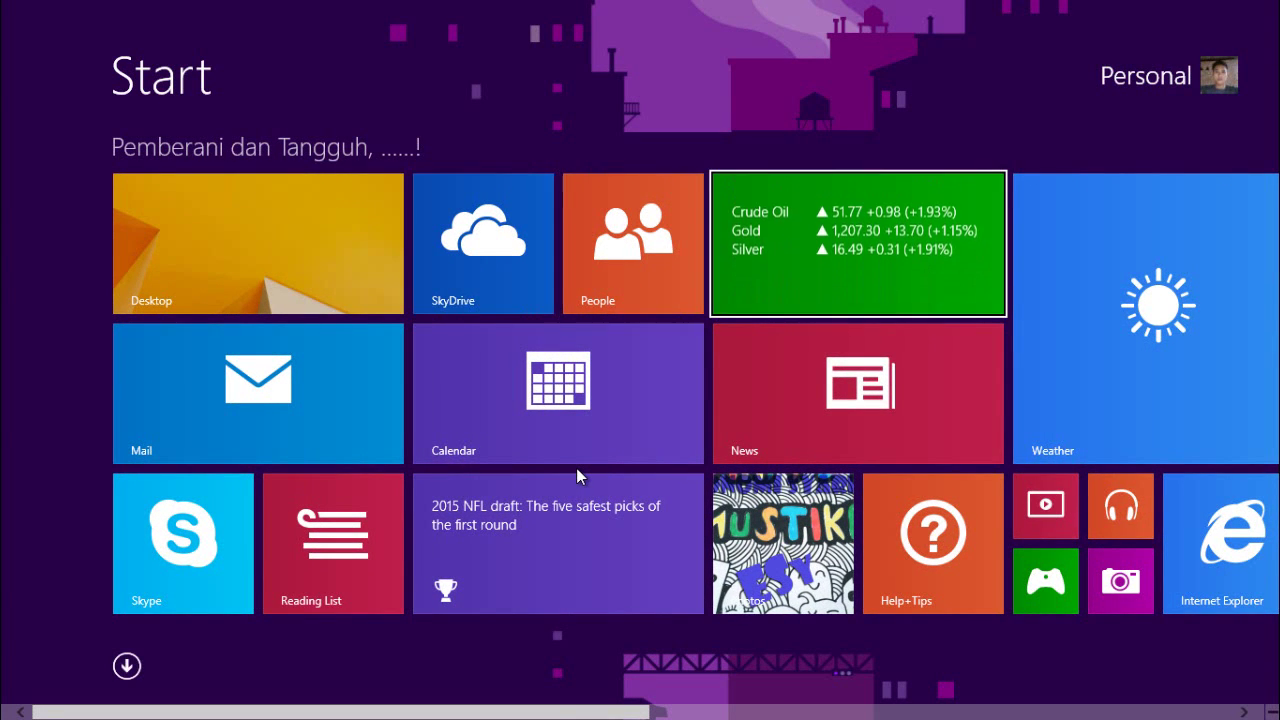
scroll(576, 477, down, 1)
key(Right)
key(Right)
key(Right)
key(Right)
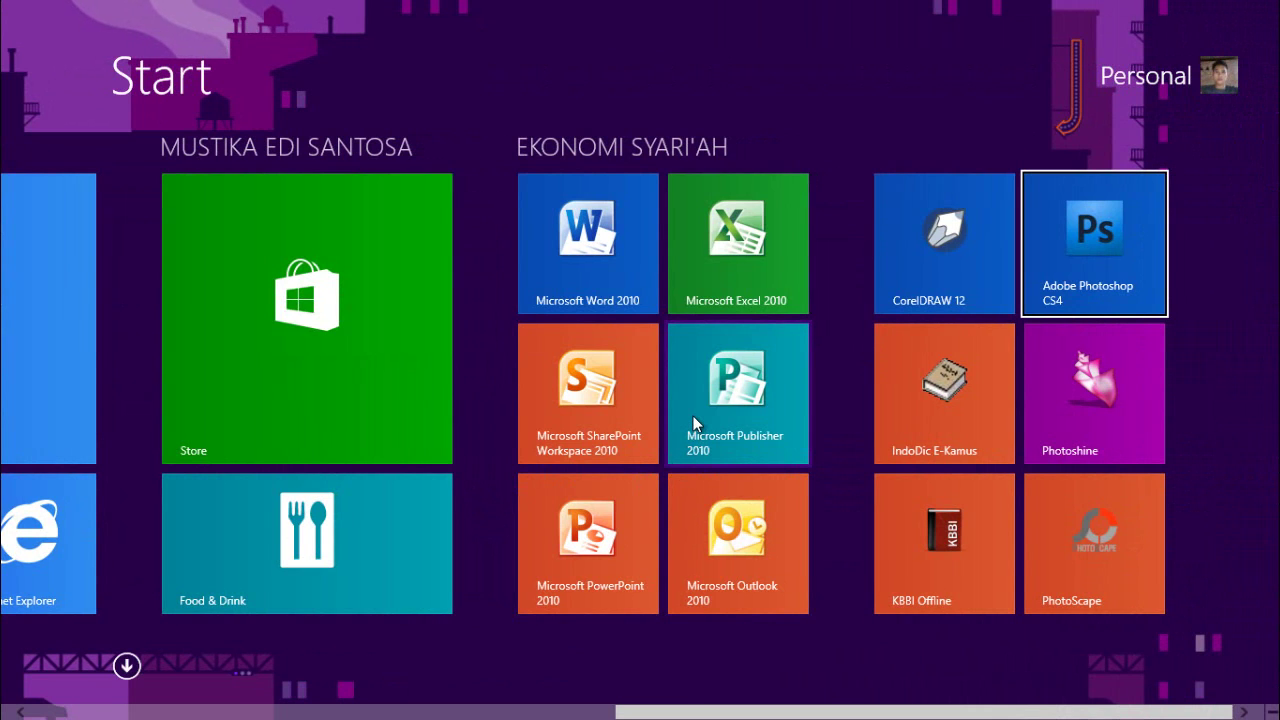
Launch Photoshop CS4 from its tile and decline the graphics driver website prompt
click(1058, 284)
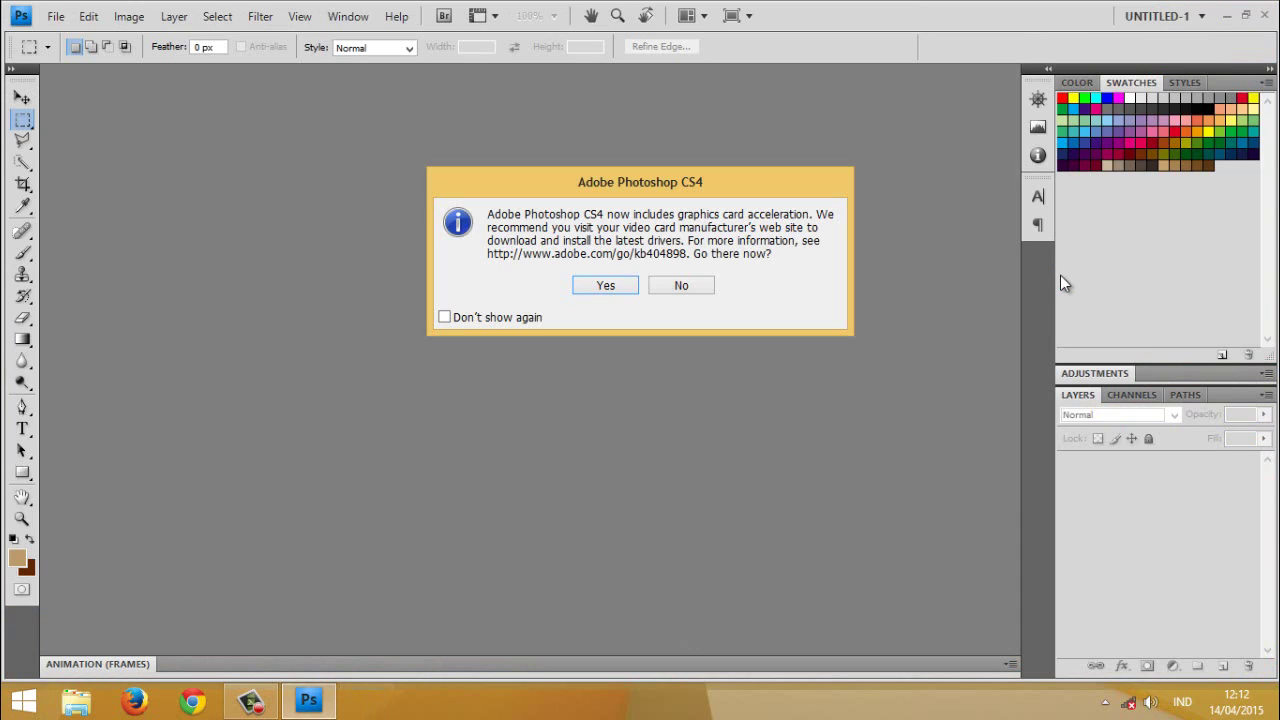
click(658, 292)
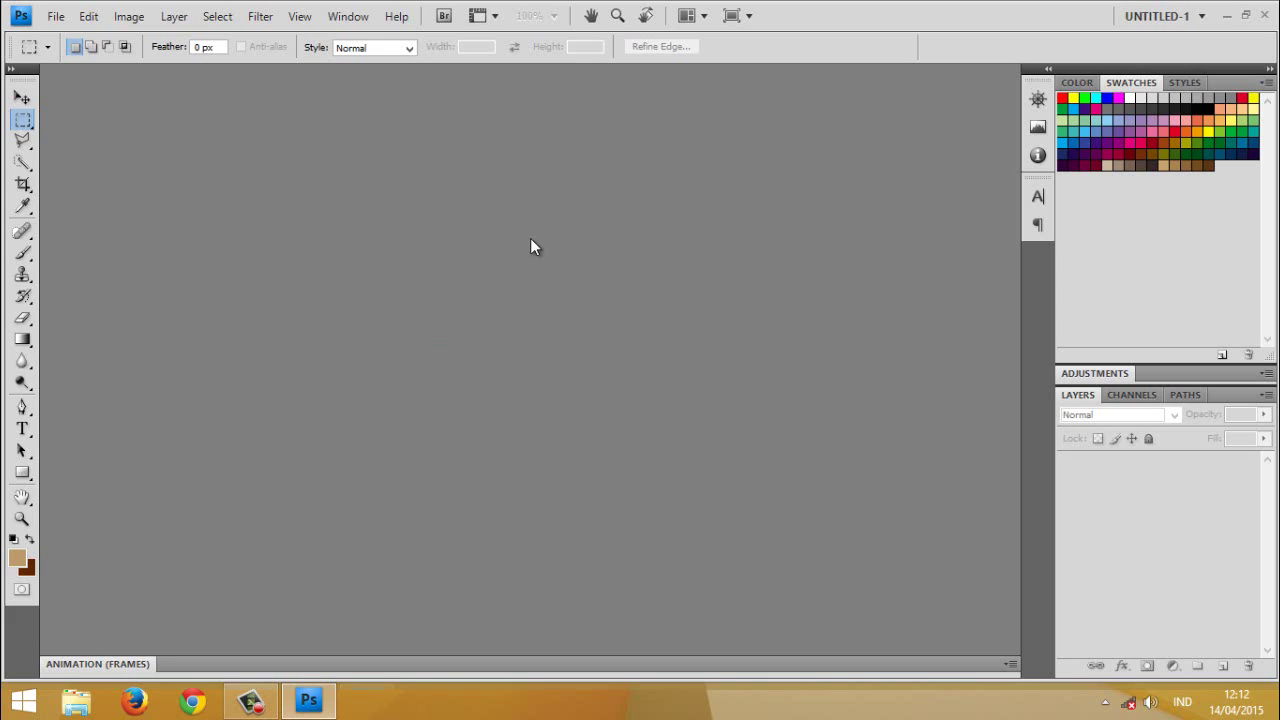
Open 'one peace.jpg' from the Pictures folder as a new document
click(60, 22)
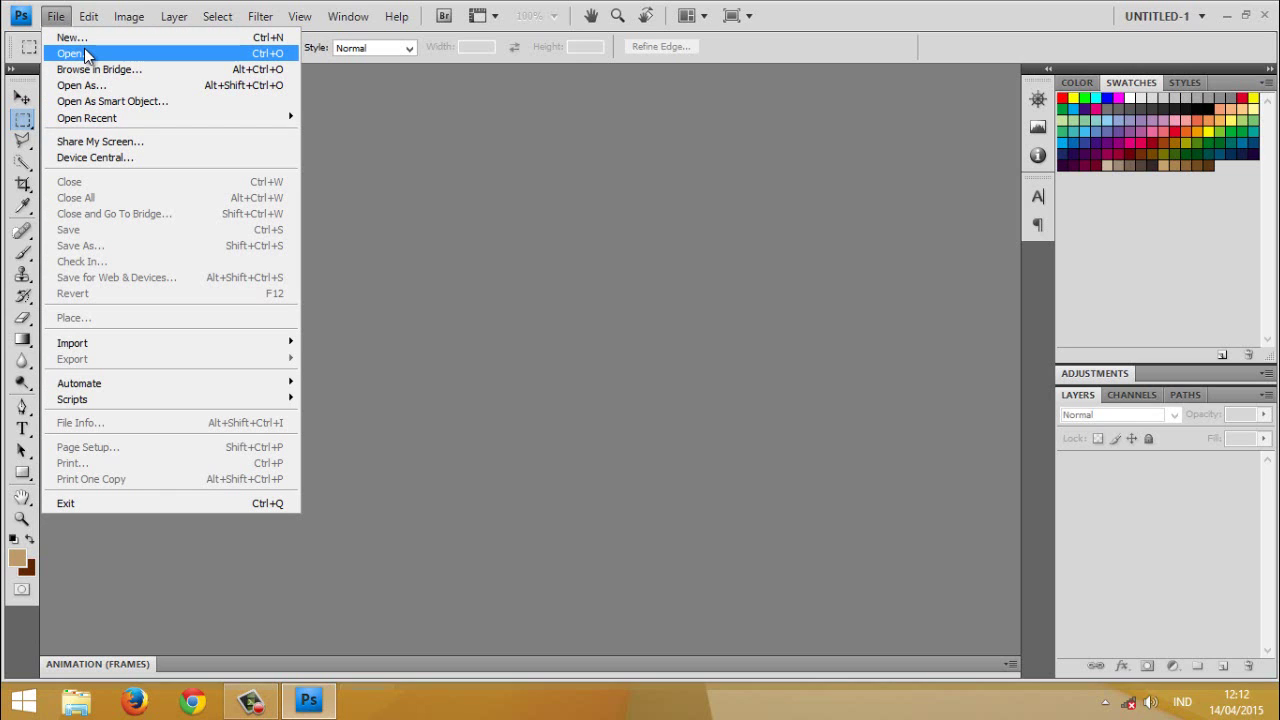
click(86, 54)
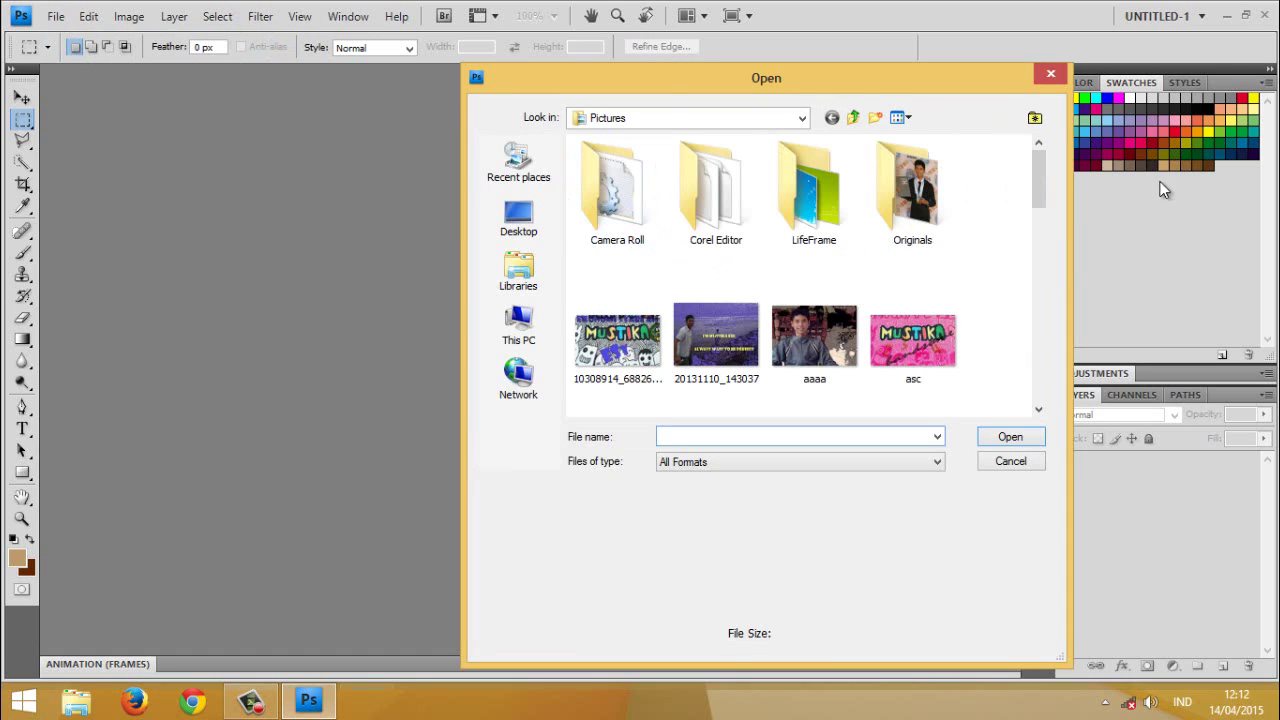
drag(1038, 200, 1042, 332)
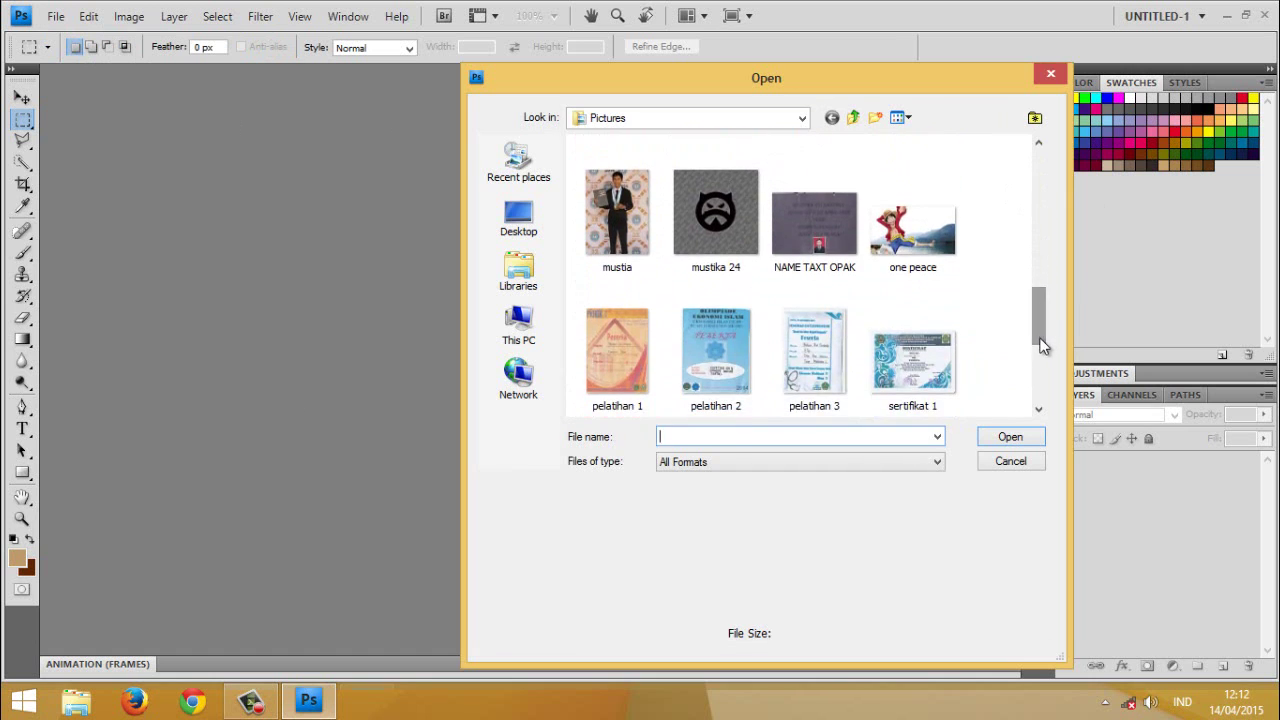
click(927, 258)
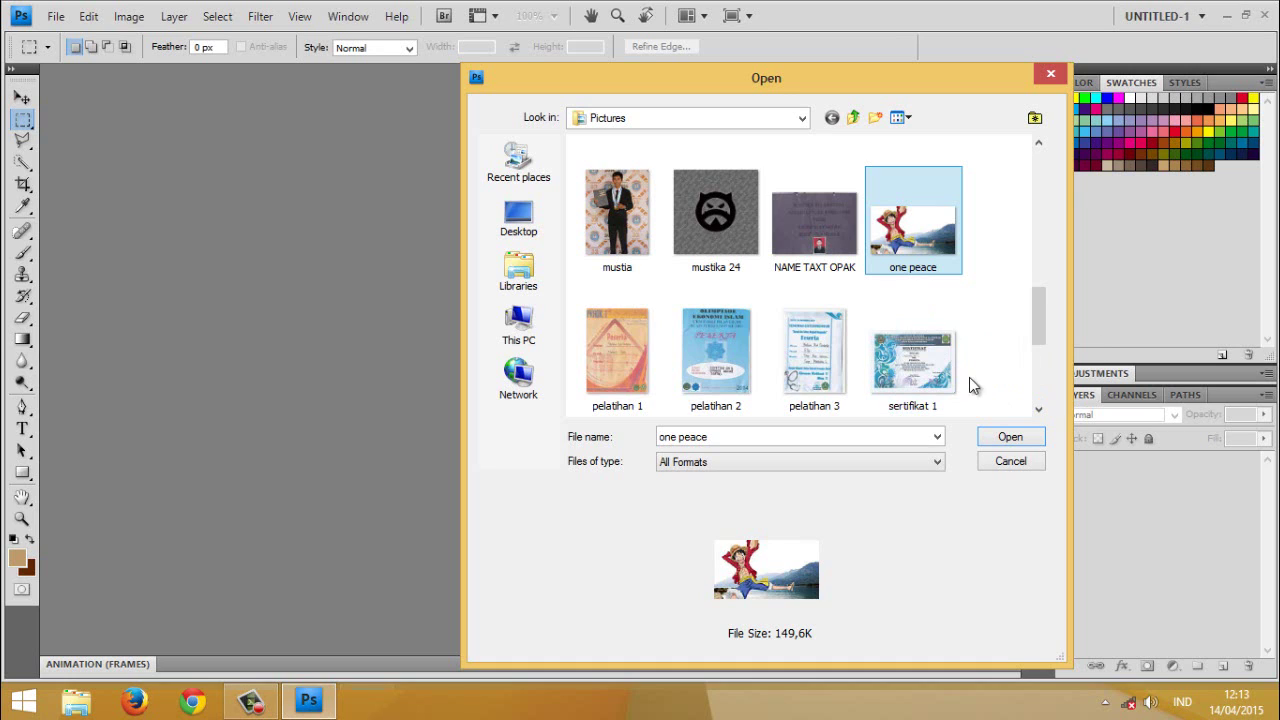
click(993, 437)
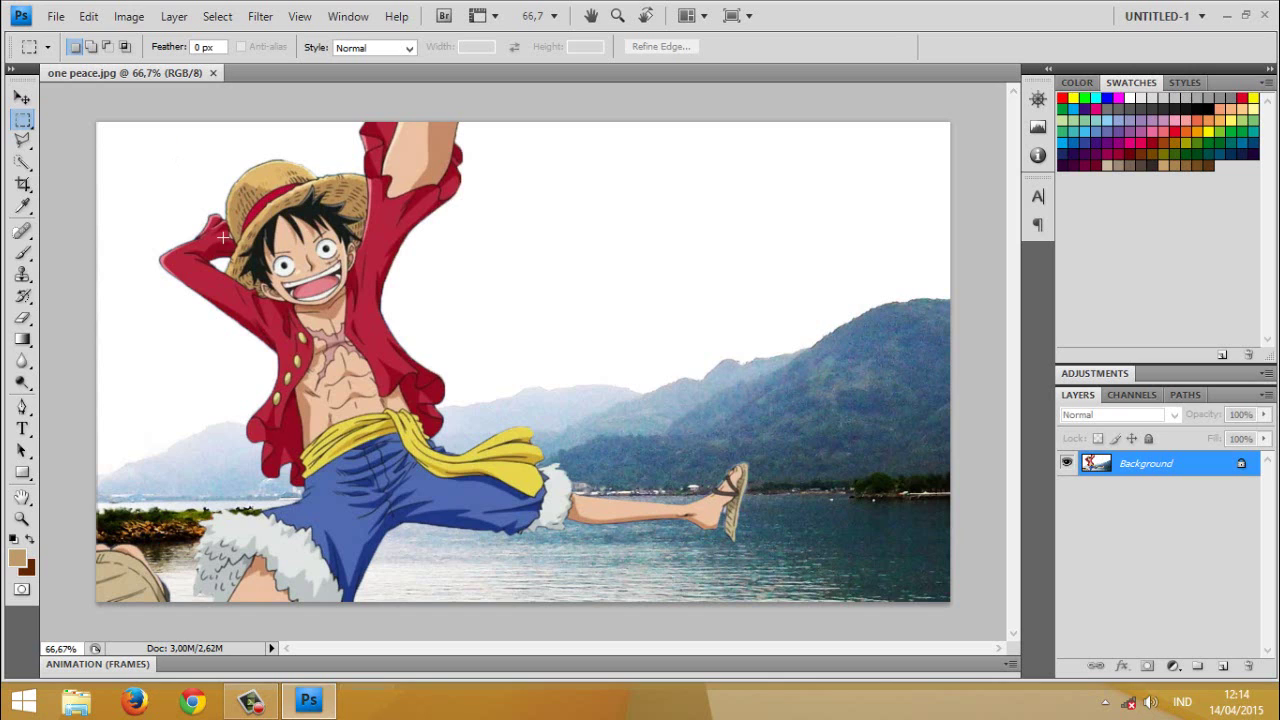
Drag a rectangular marquee around the character's eyes and mouth
mouse_move(223, 240)
mouse_down()
mouse_move(240, 266)
mouse_move(376, 282)
mouse_move(402, 305)
mouse_up()
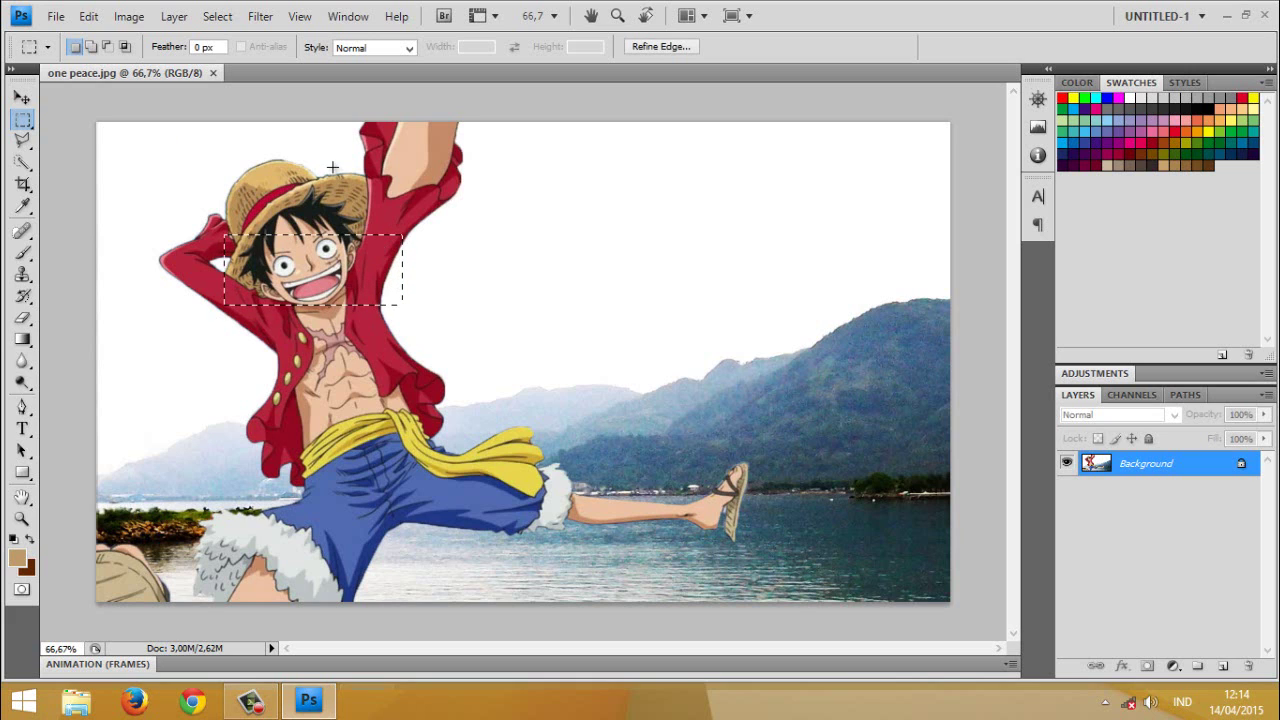
Apply the Pixelate > Mosaic filter with square cell size 10 to the selected face
click(262, 17)
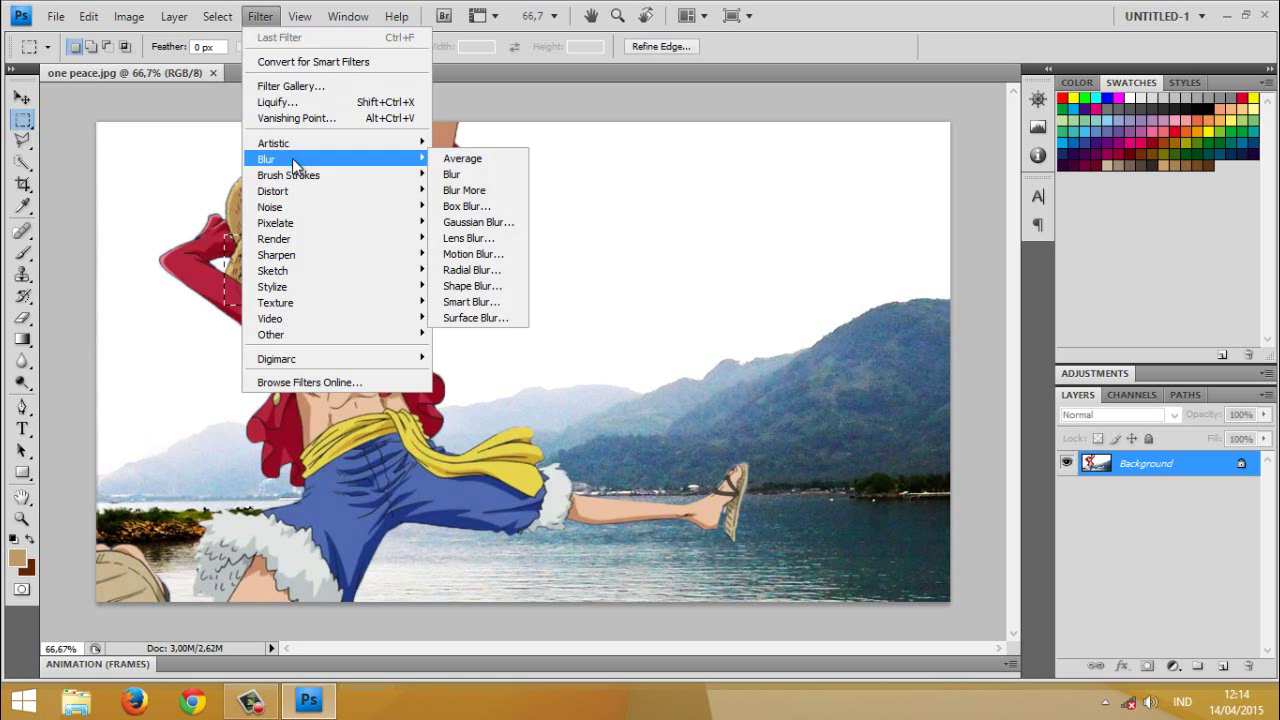
mouse_move(300, 222)
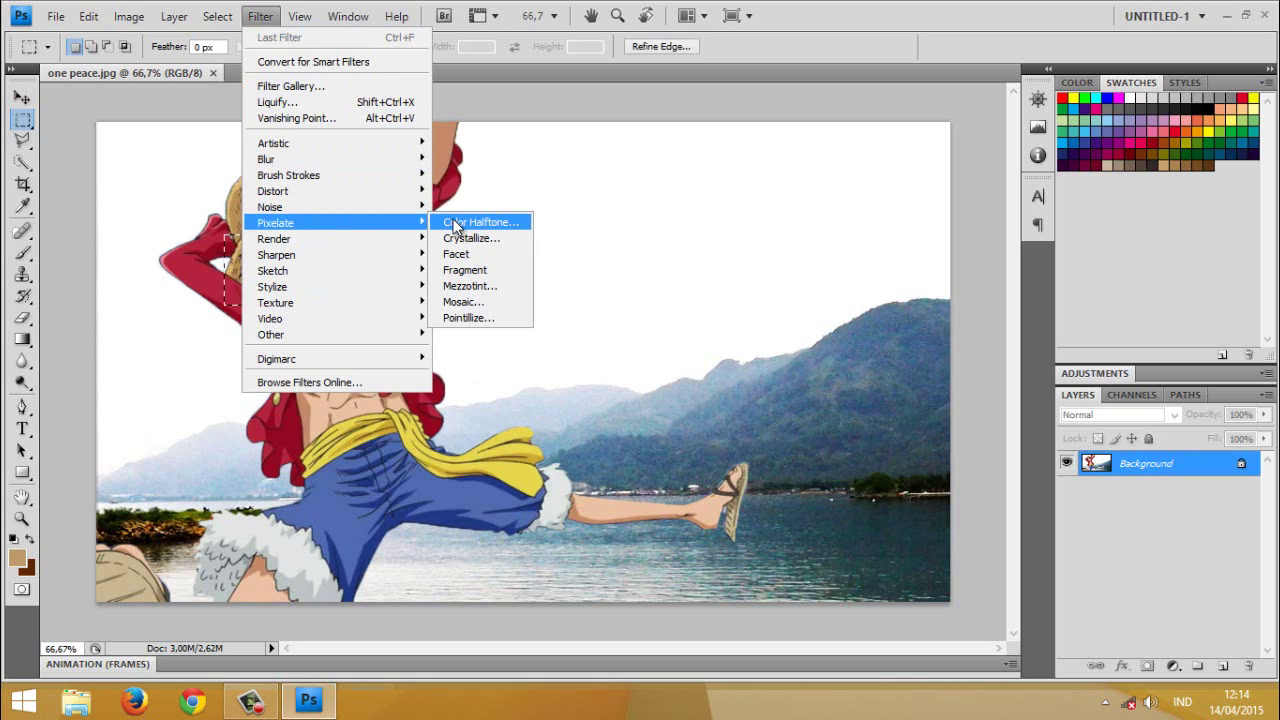
click(474, 302)
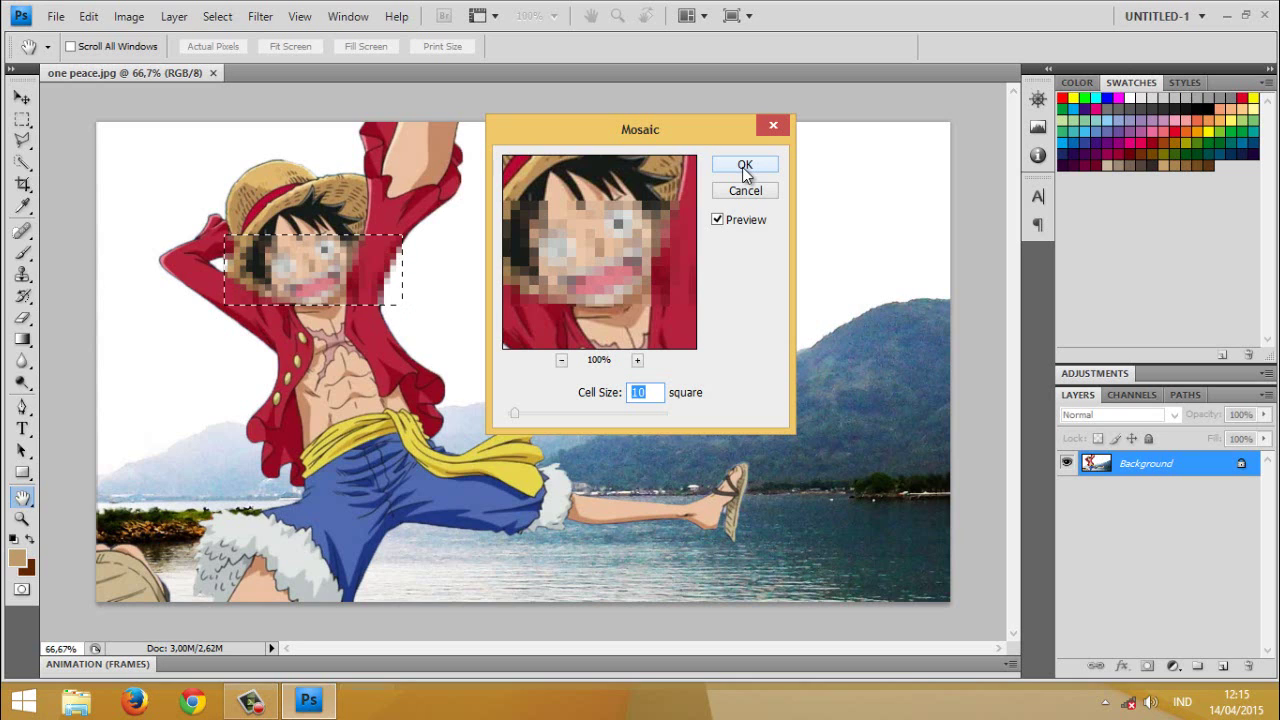
click(745, 168)
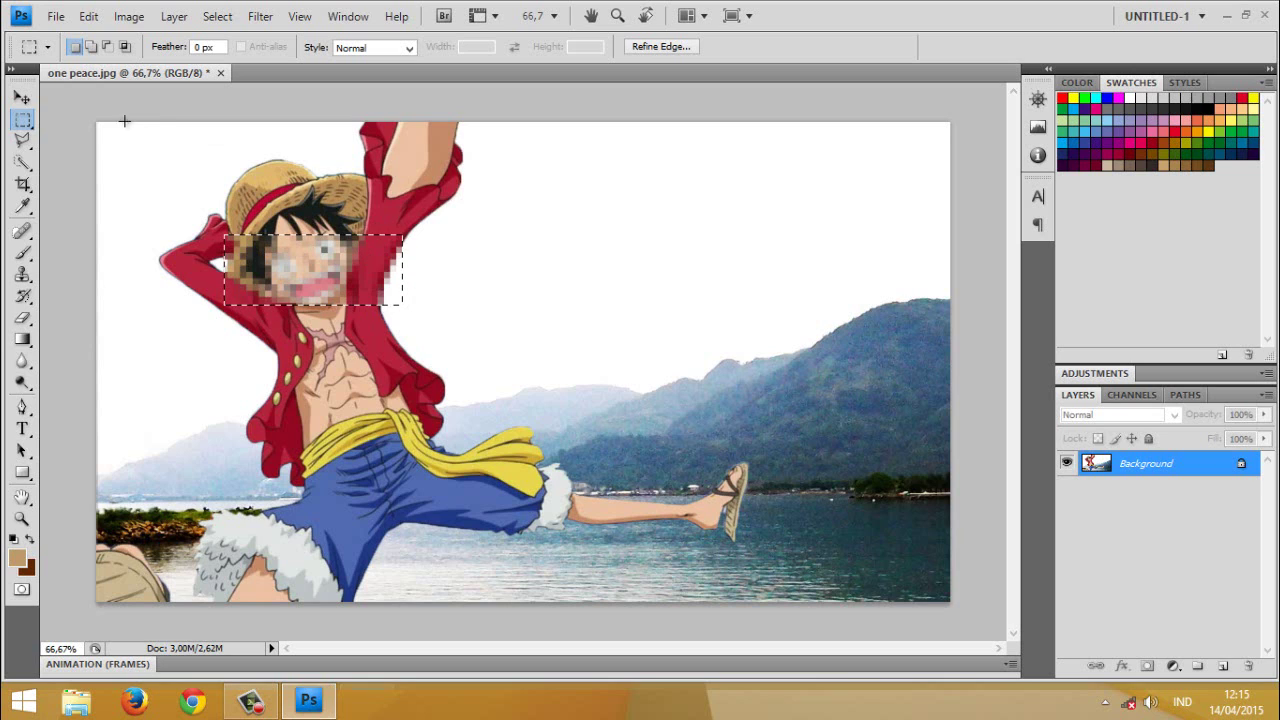
Save the image as 'deni' in JPEG format at quality 8 (High)
click(64, 24)
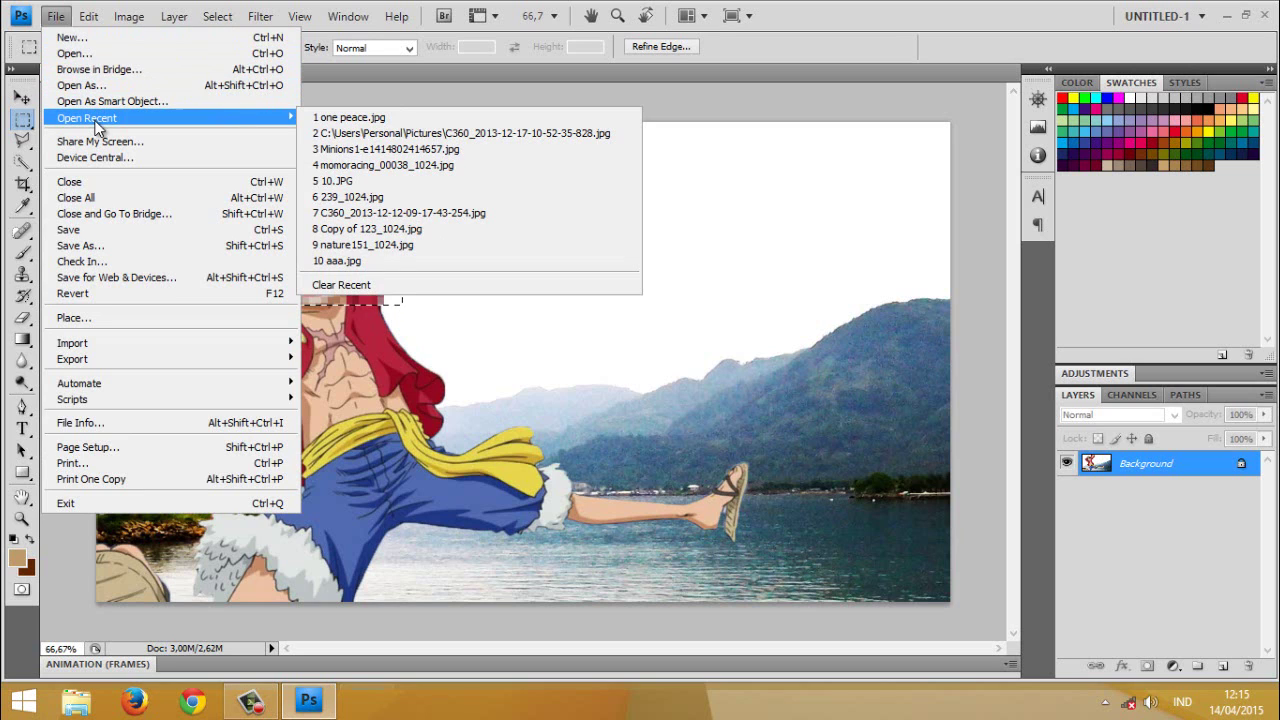
click(105, 251)
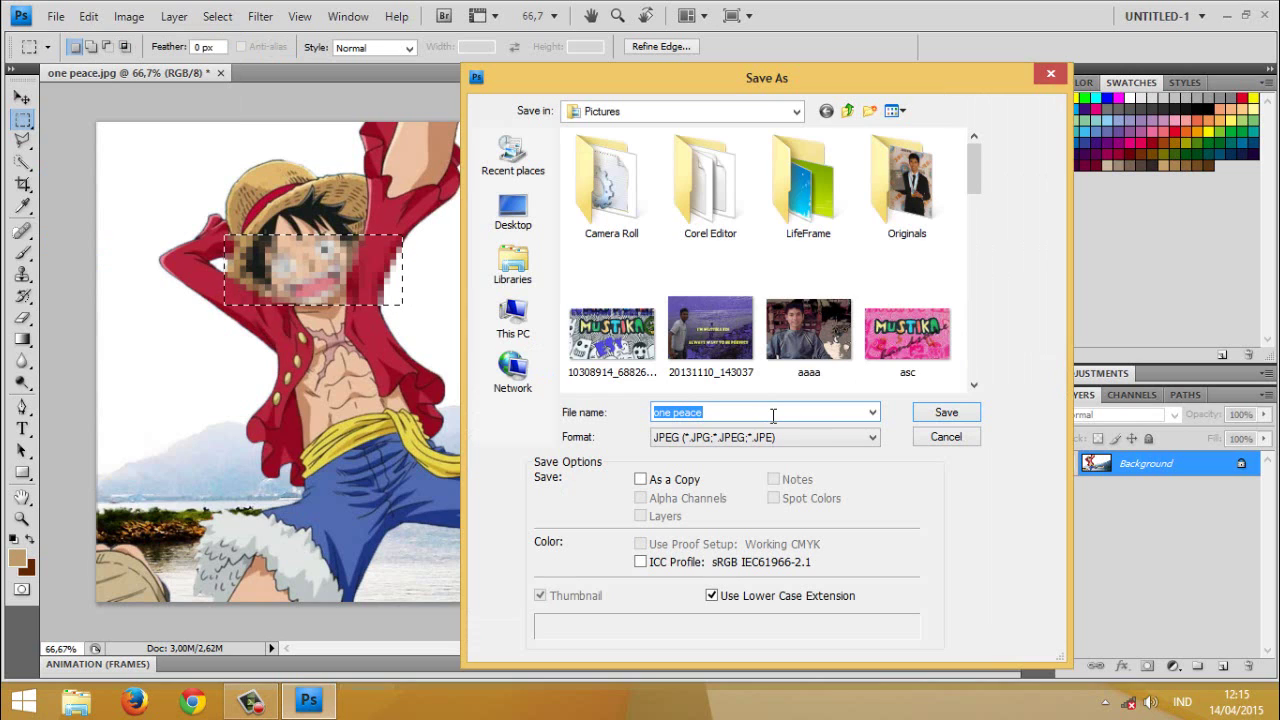
text(deni)
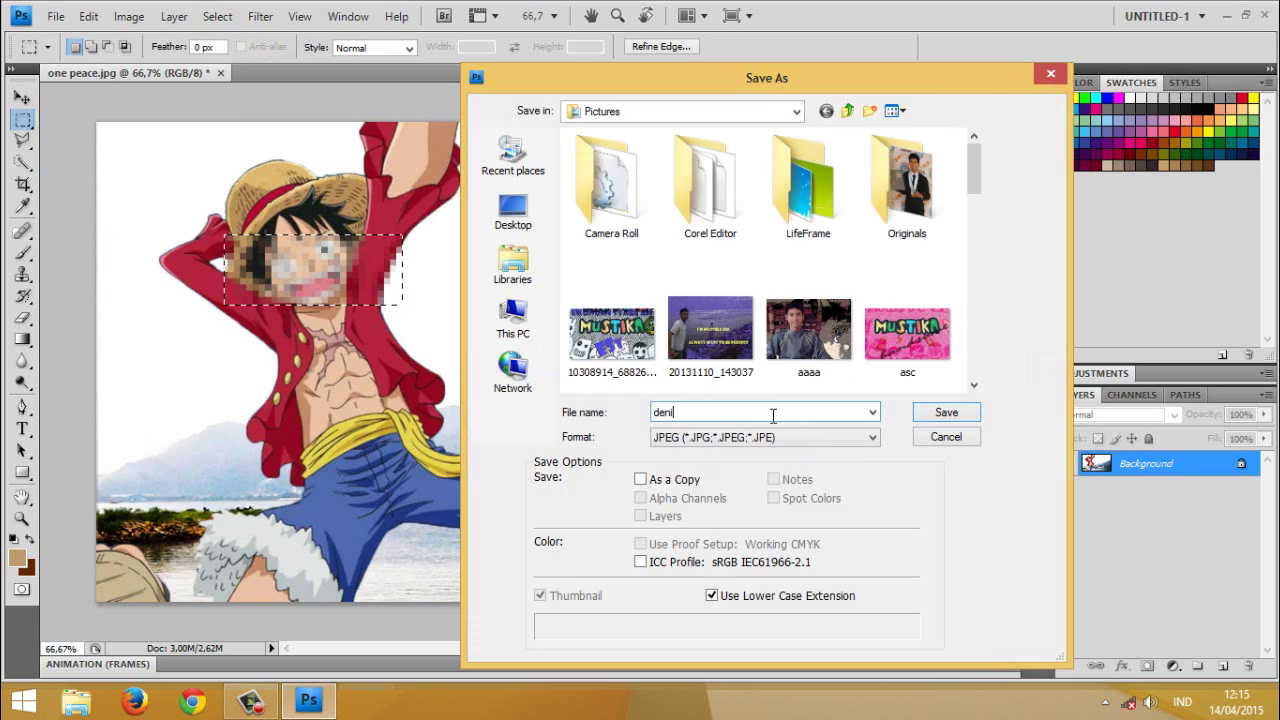
click(955, 417)
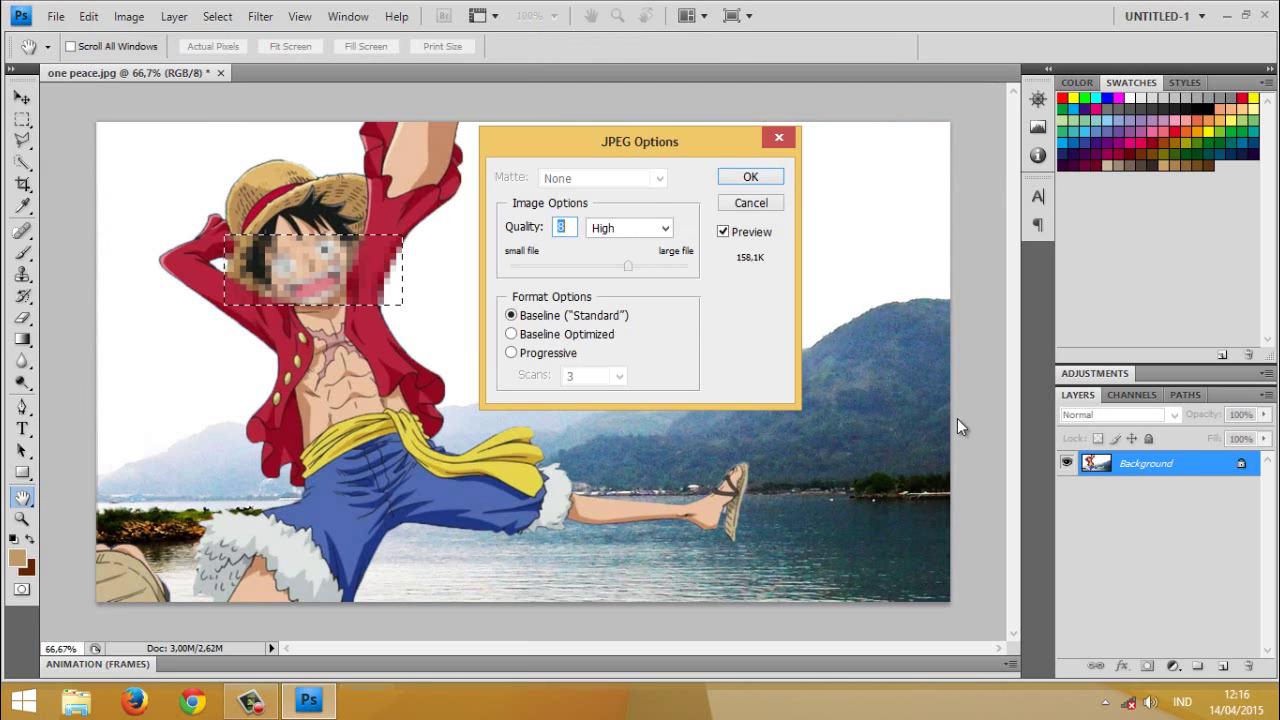
click(752, 180)
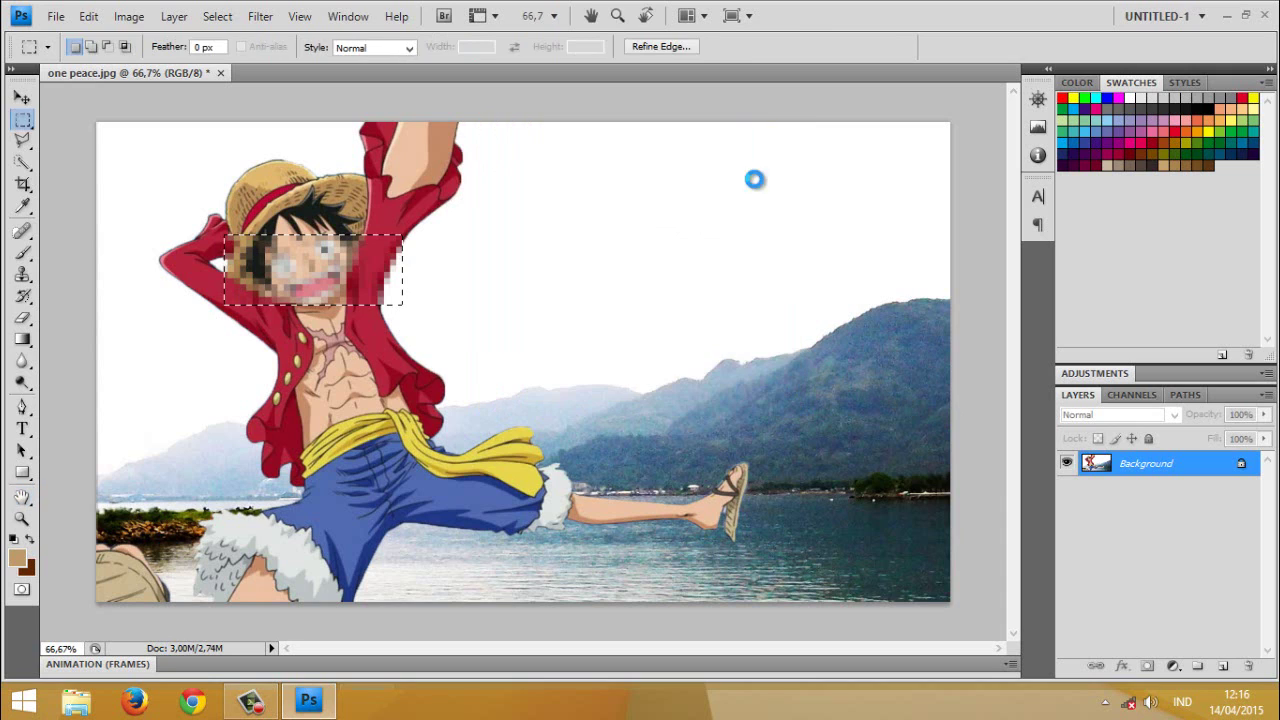